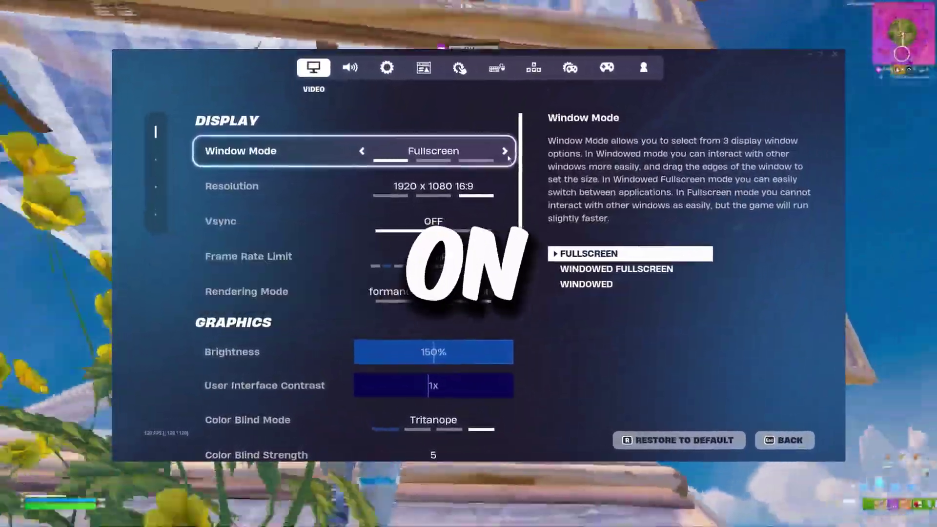
Step: Change Fortnite's Window Mode from Fullscreen to Windowed Fullscreen
left_click(426, 164)
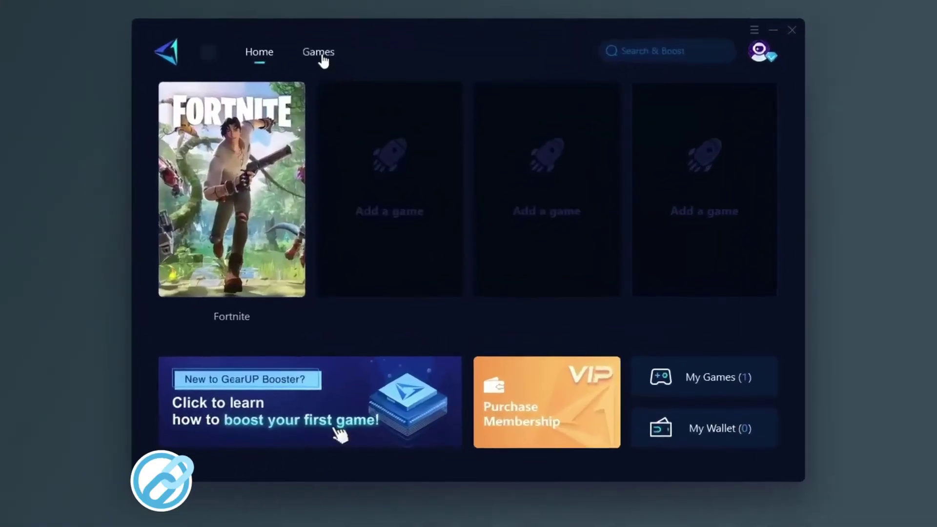
Step: Start a GearUP Booster boost from the Fortnite game card
left_click(278, 285)
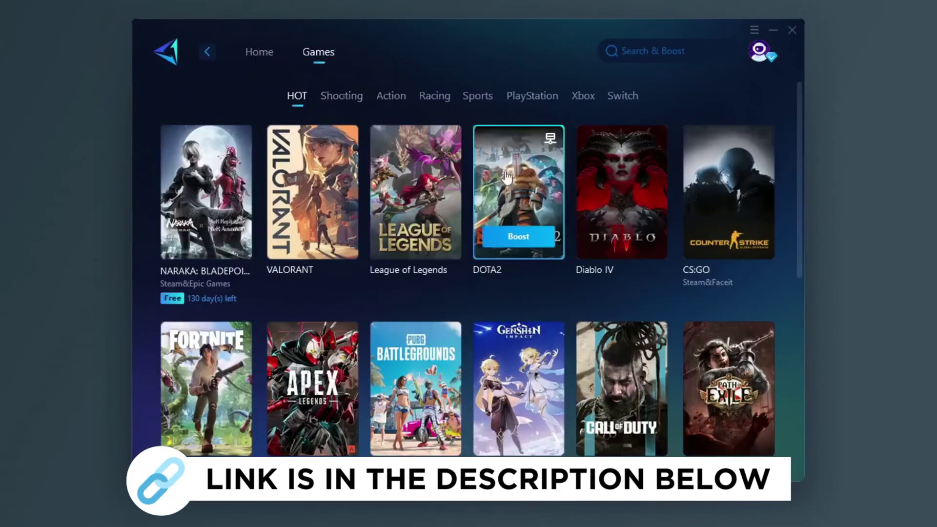
scroll(395, 176, "down", 2)
scroll(492, 231, "down", 4)
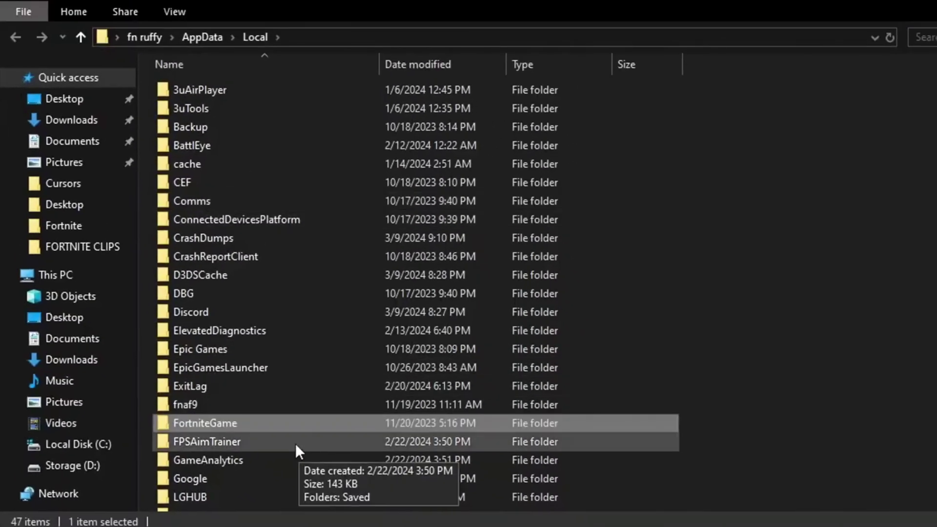
Step: Open the Properties of GameUserSettings in FortniteGame\Saved\Config\WindowsClient
double_click(286, 422)
double_click(206, 90)
double_click(216, 108)
double_click(222, 108)
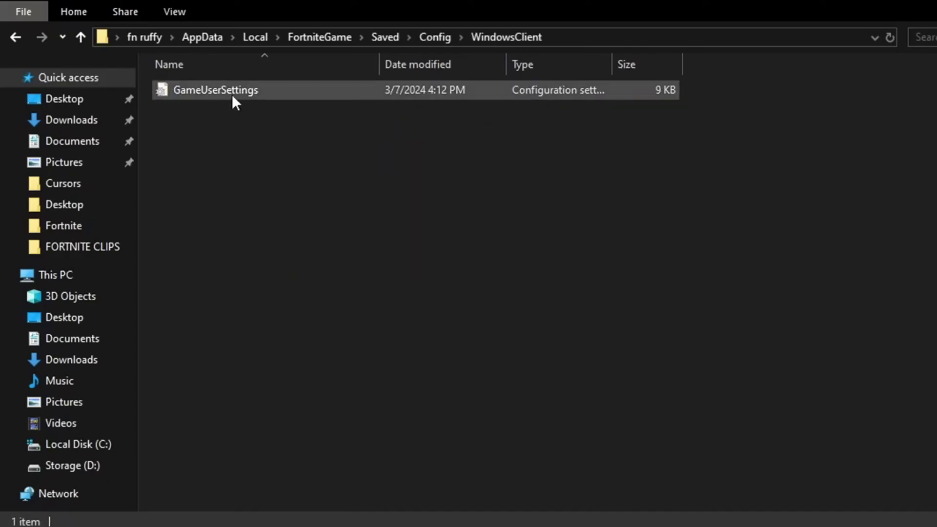
left_click(288, 89)
right_click(289, 86)
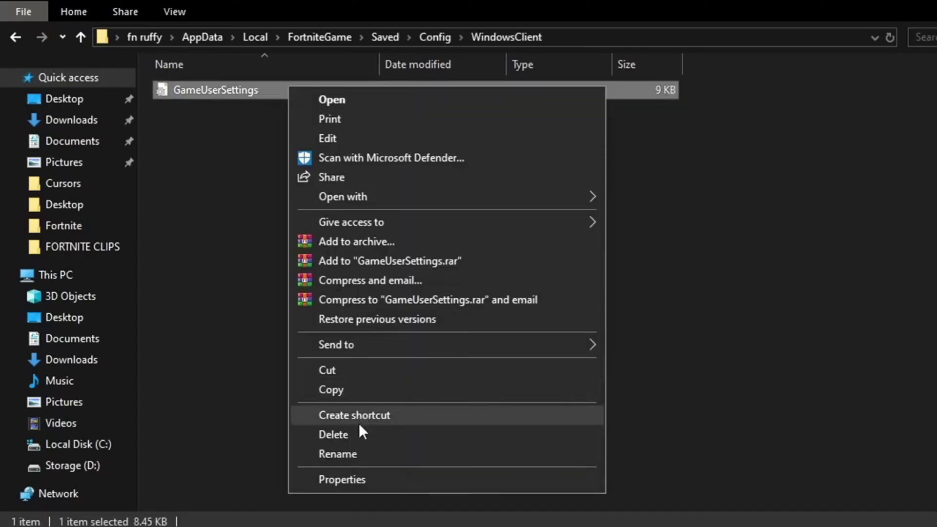
left_click(347, 478)
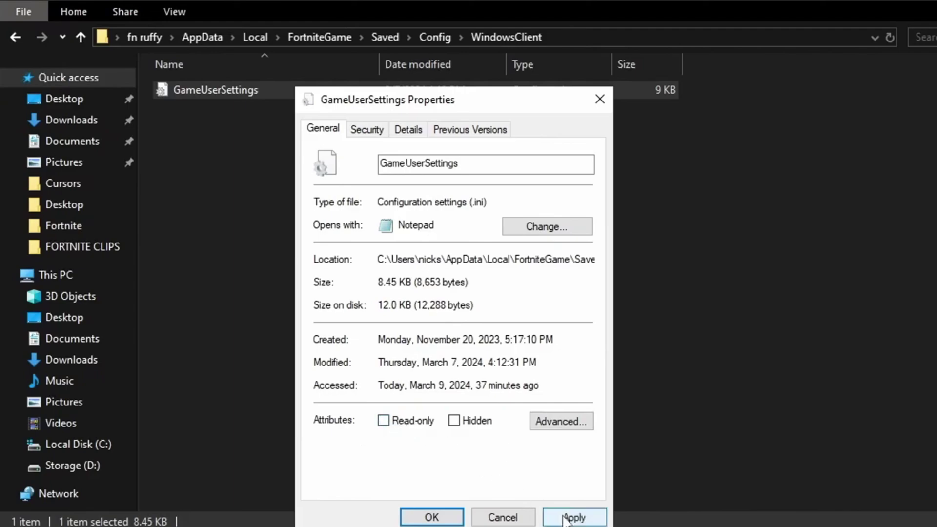
Step: Apply the cleared Read-only attribute on GameUserSettings and close its properties
left_click(565, 518)
key("Return")
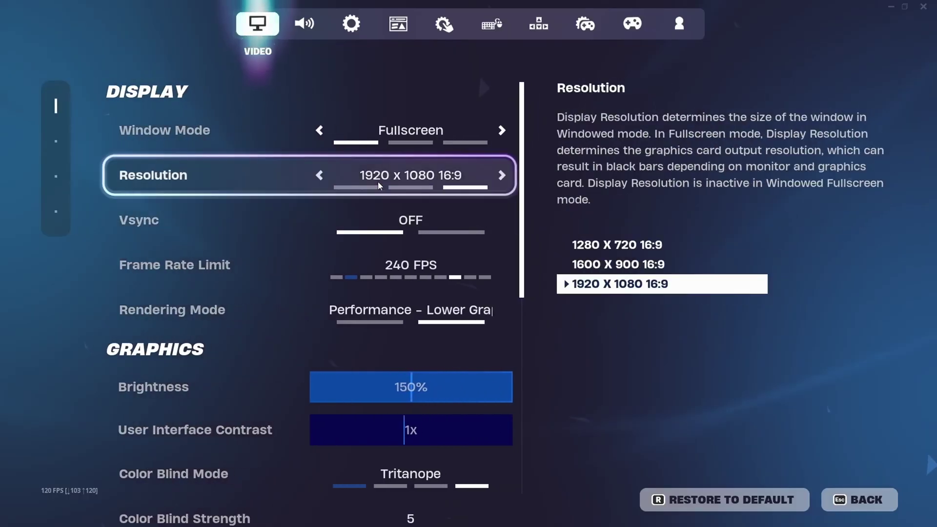
scroll(356, 223, "down", 2)
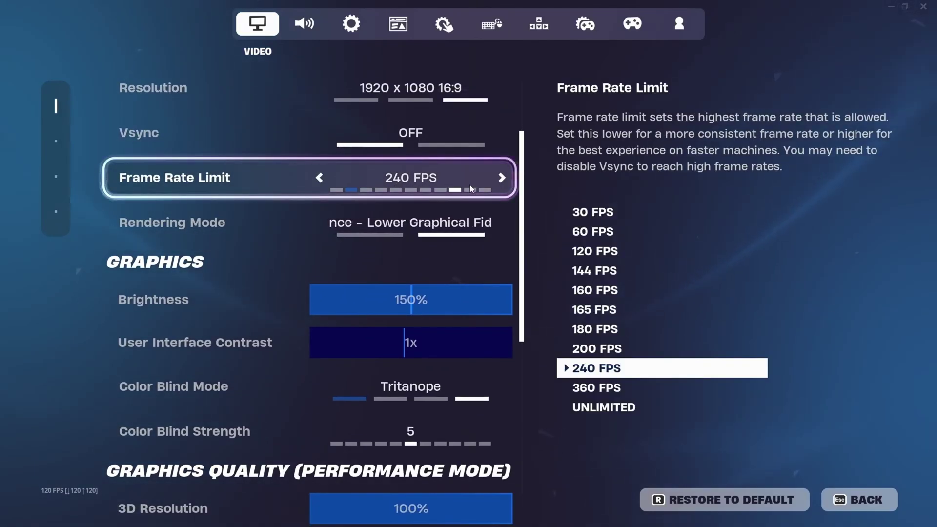
Step: Test lower 3D Resolution values (80%, 87%) in Fortnite, ending back at 100%
scroll(532, 256, "down", 5)
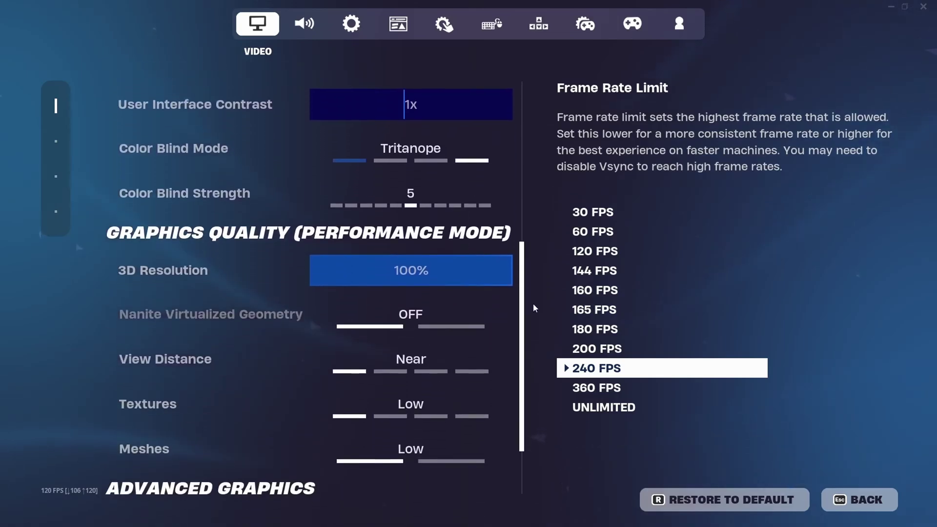
scroll(532, 312, "down", 1)
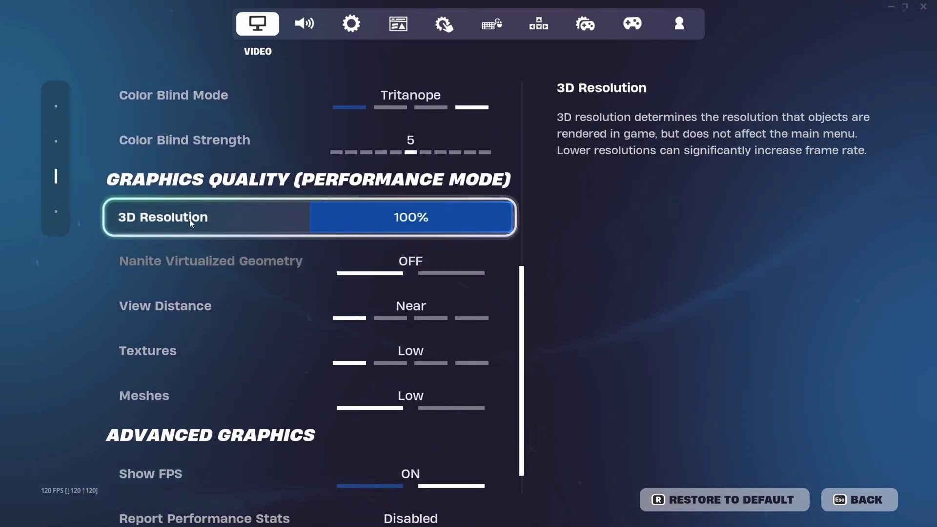
left_click_drag(476, 220, 472, 225)
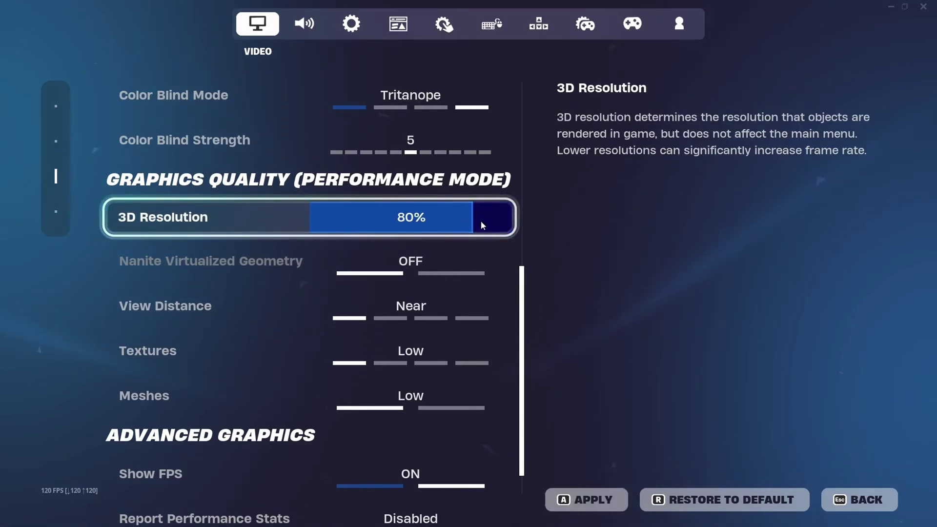
left_click(486, 223)
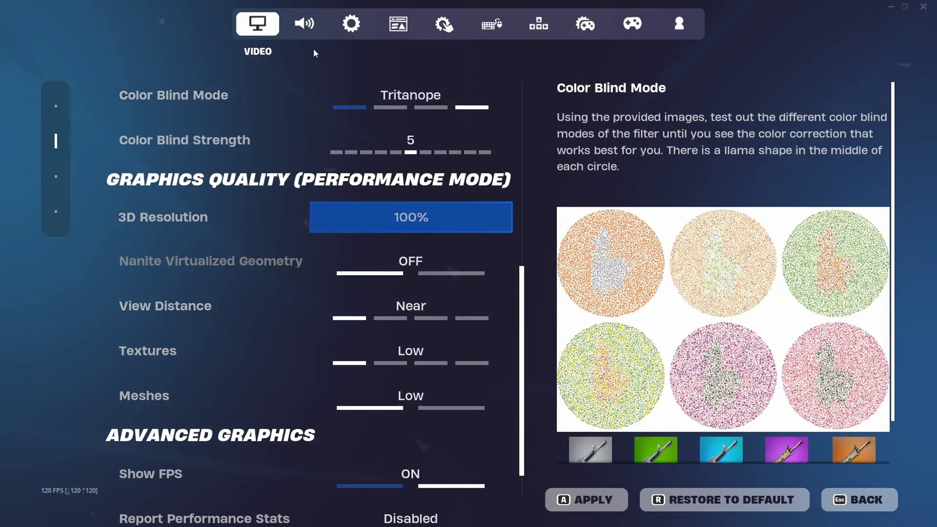
Step: Bring up Fortnite's audio subtitle options, showing subtitles OFF and Extra Small text
left_click(309, 31)
scroll(528, 282, "up", 3)
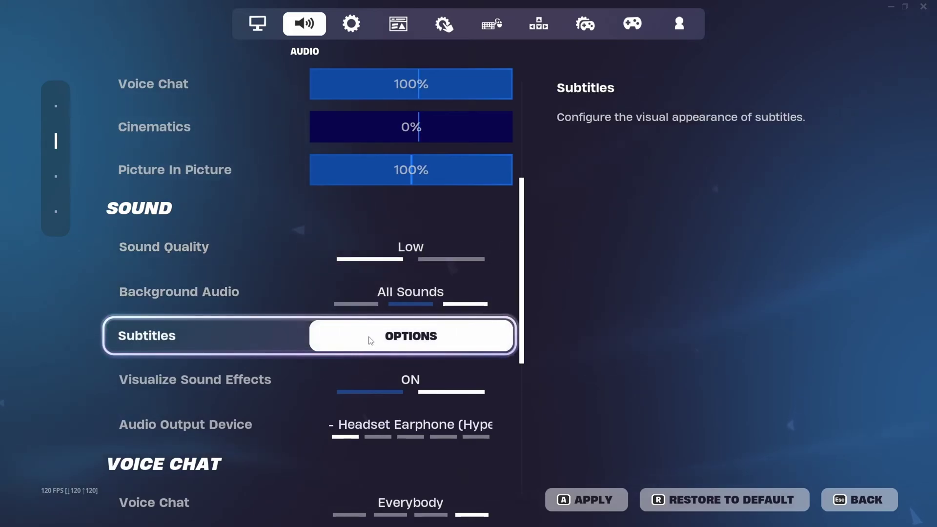
left_click(384, 341)
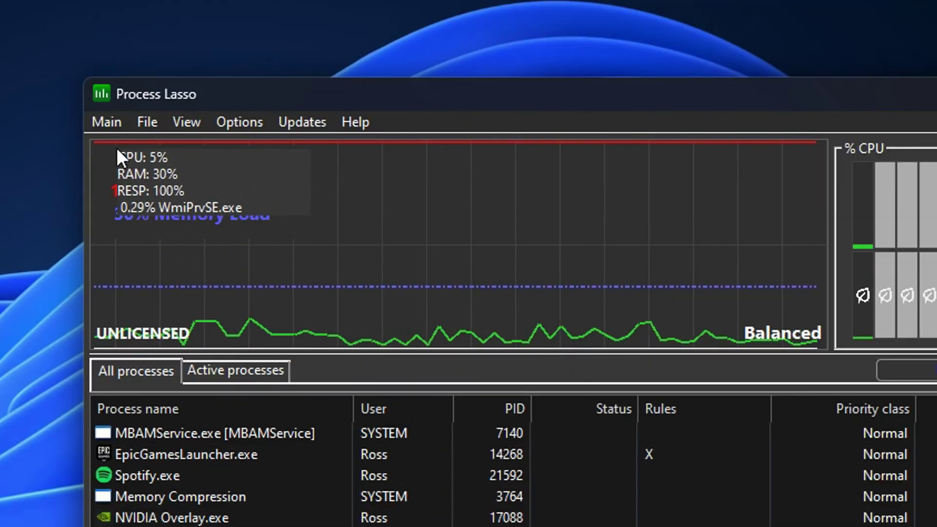
Step: Browse Process Lasso's Main and Options menus, then hide its window to the system tray
left_click(109, 122)
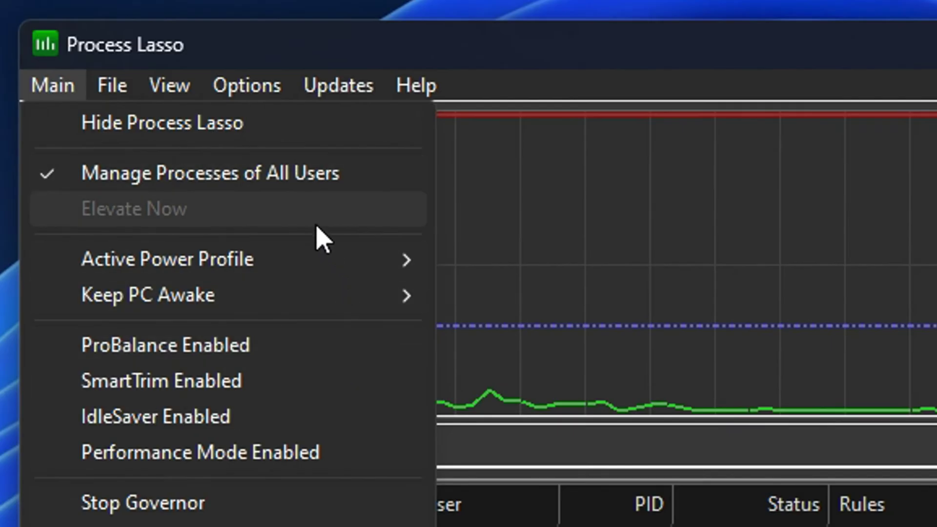
left_click(225, 89)
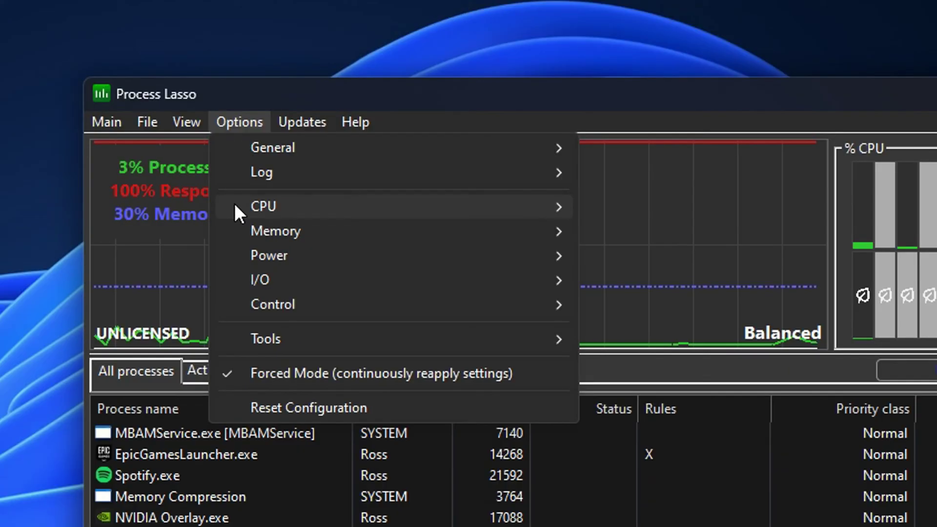
mouse_move(317, 209)
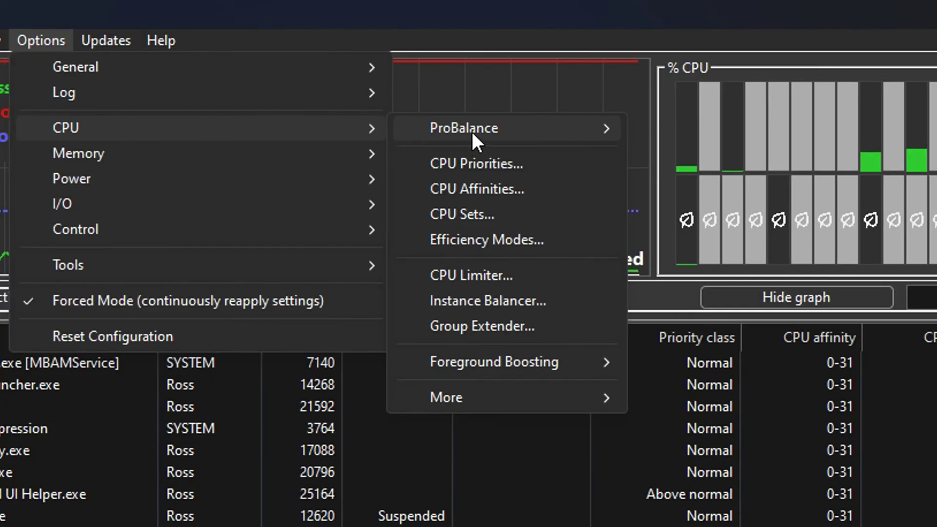
mouse_move(692, 206)
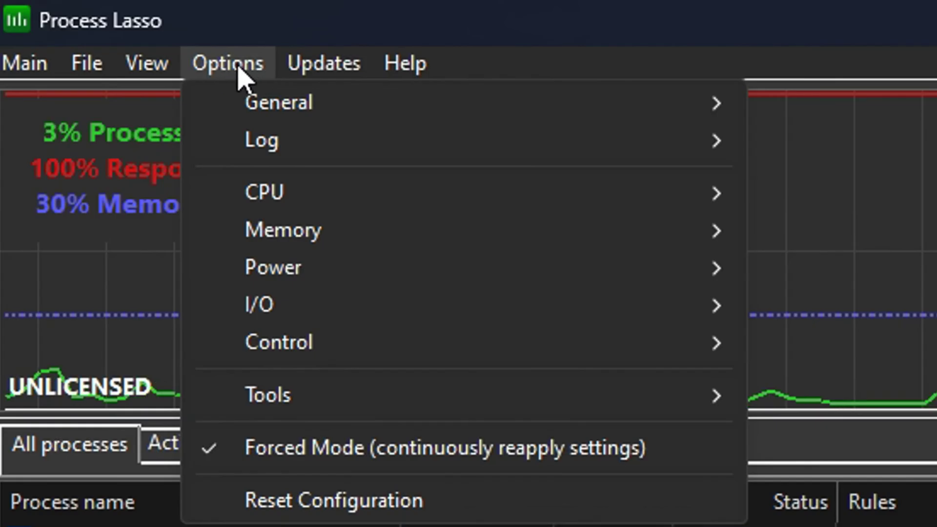
mouse_move(240, 100)
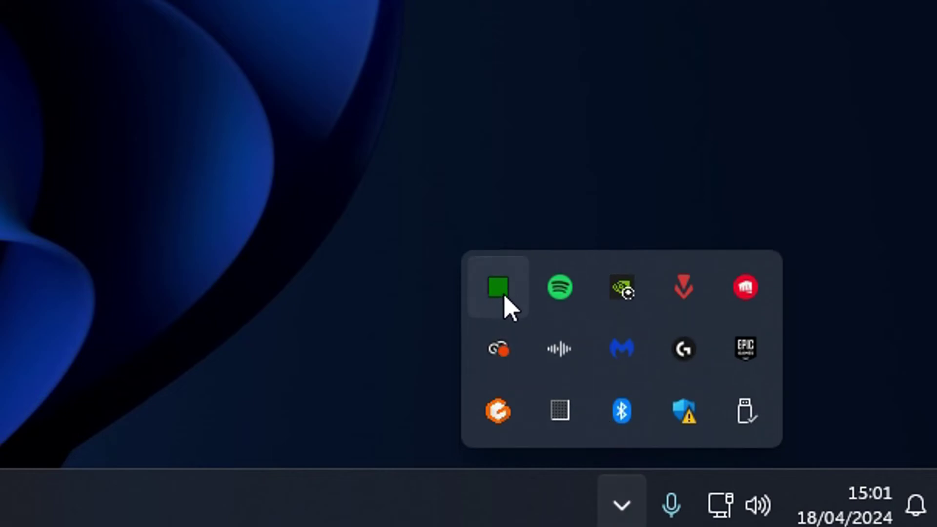
Step: Restore Process Lasso's main window from its system tray overflow icon
left_click(498, 288)
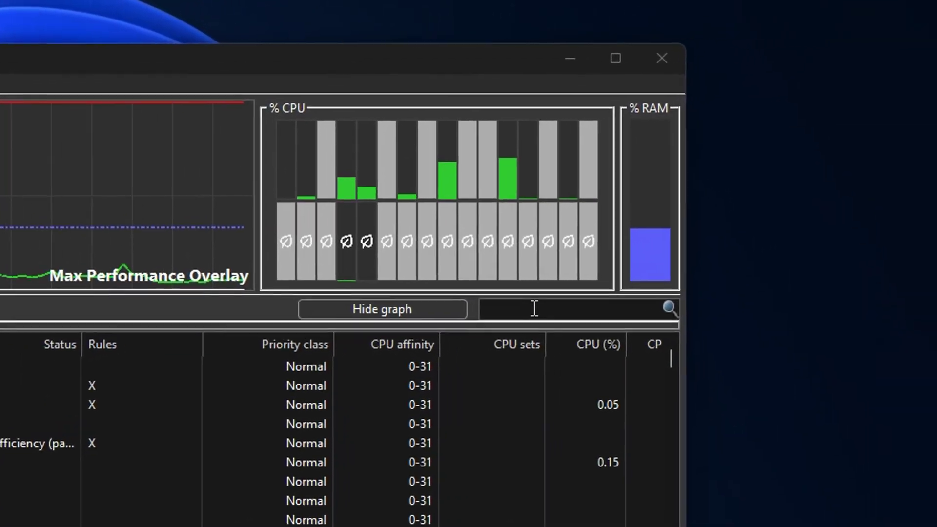
Step: Filter processes to FORTNITE and set FortniteClient-Win64-Shipping.exe to always High CPU priority
left_click(787, 229)
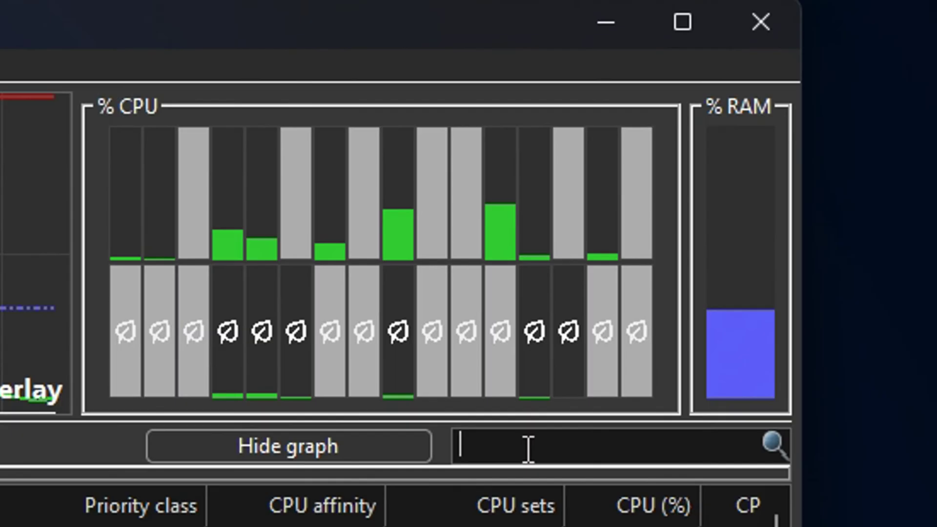
type("FORTNI")
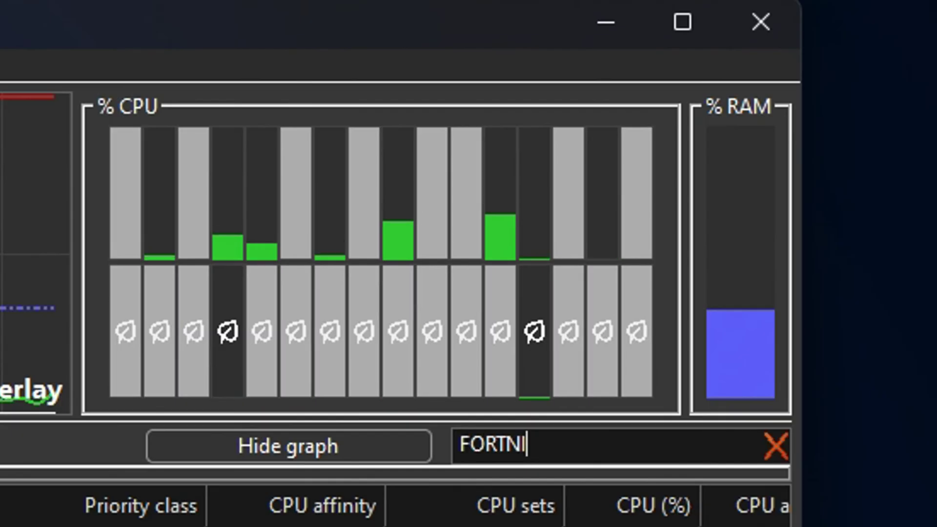
type("TE")
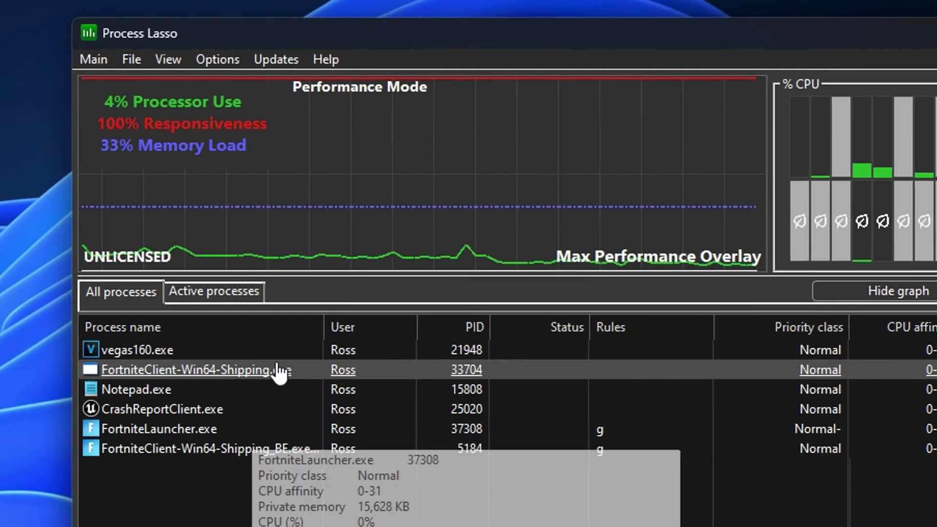
mouse_move(218, 385)
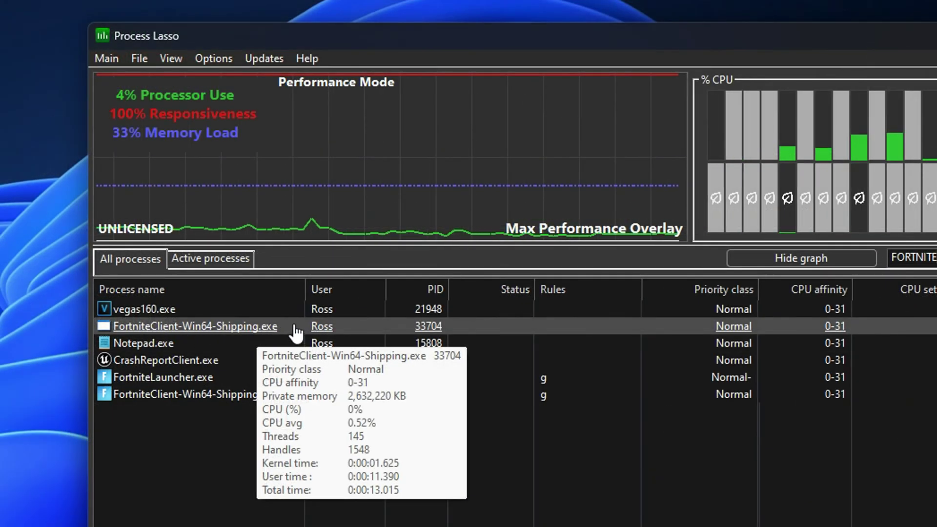
right_click(294, 334)
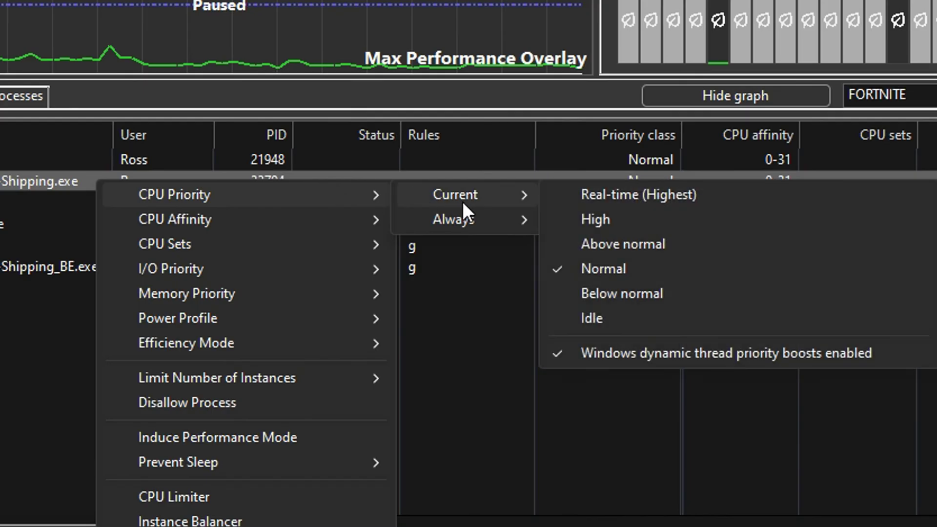
mouse_move(422, 217)
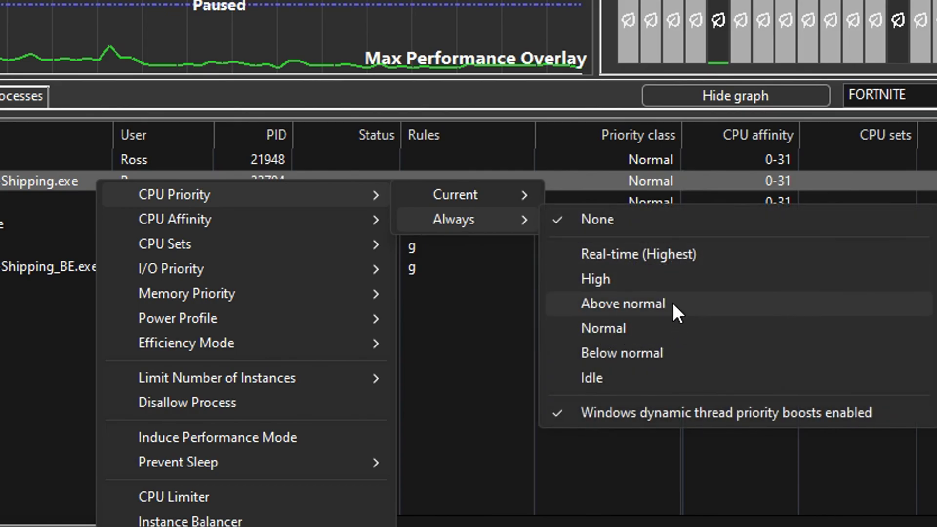
left_click(636, 280)
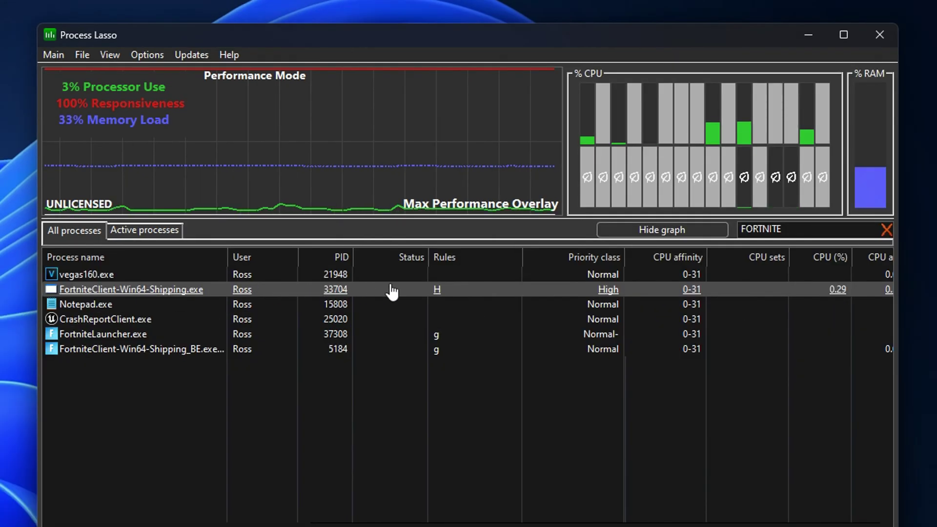
right_click(402, 288)
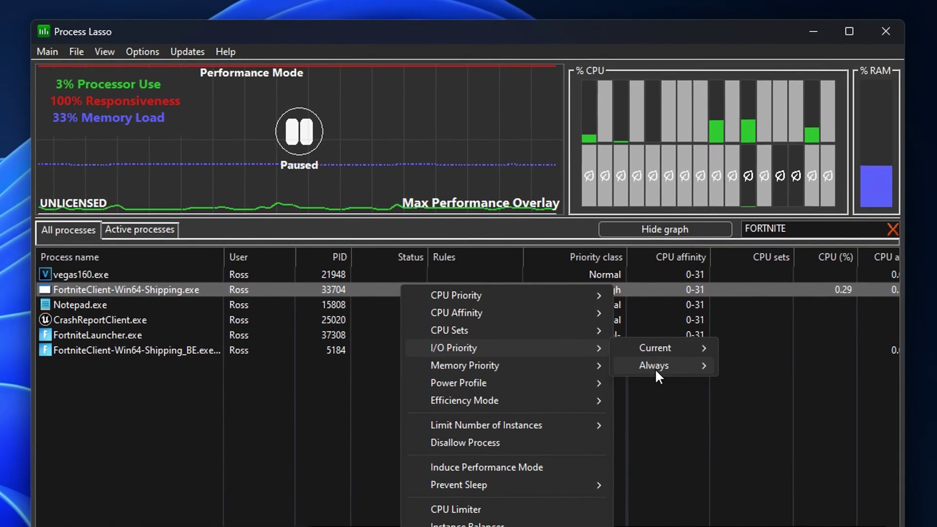
Step: Set the Fortnite client's permanent I/O priority to None, leaving only rule H
mouse_move(657, 369)
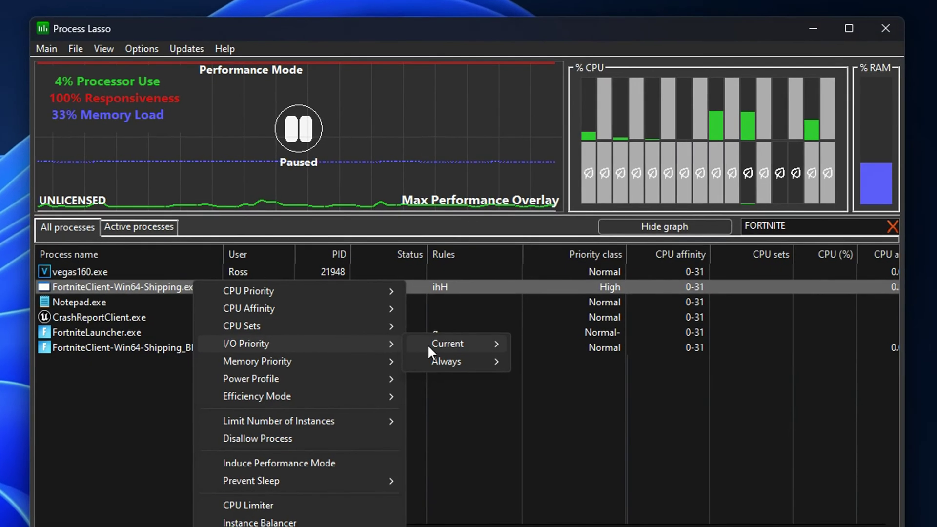
mouse_move(760, 347)
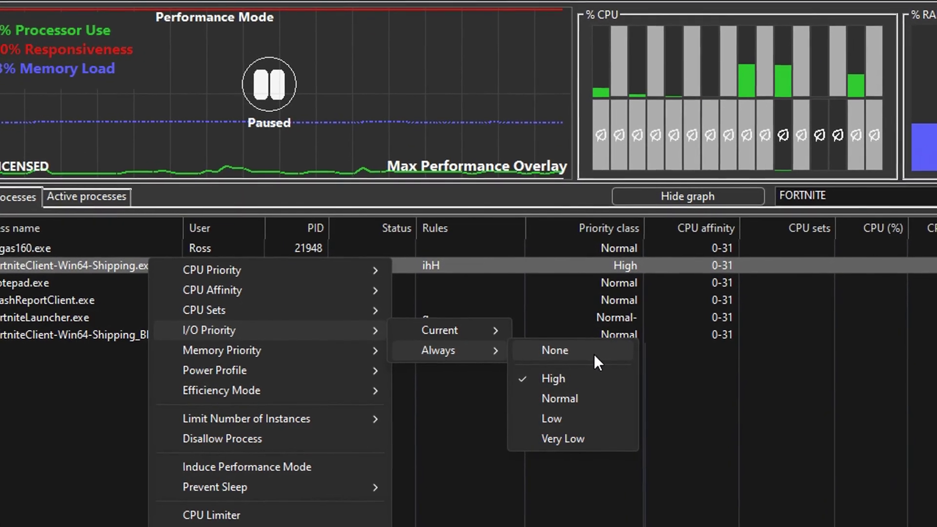
left_click(593, 353)
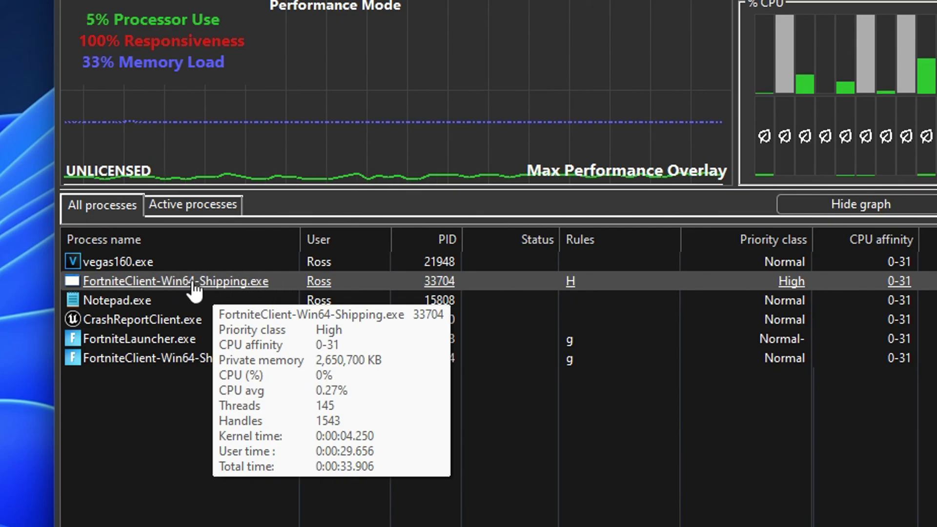
right_click(355, 287)
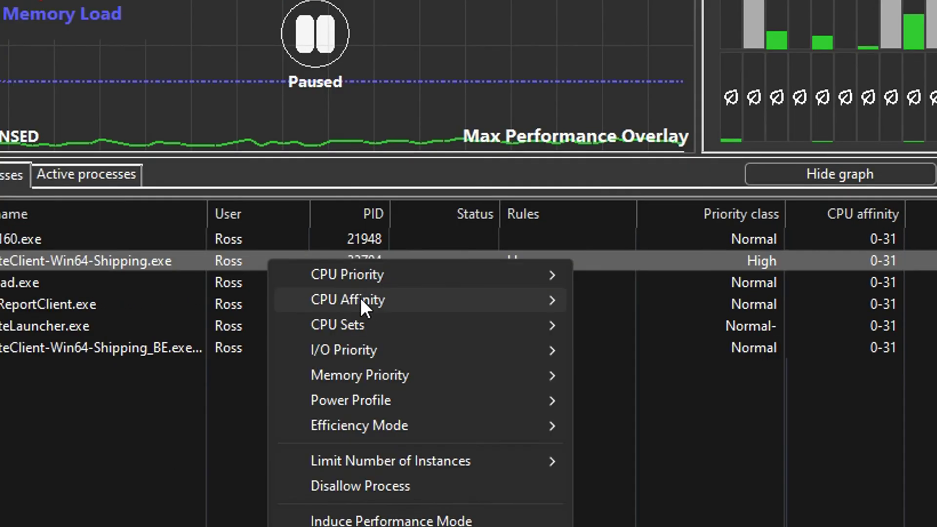
mouse_move(351, 299)
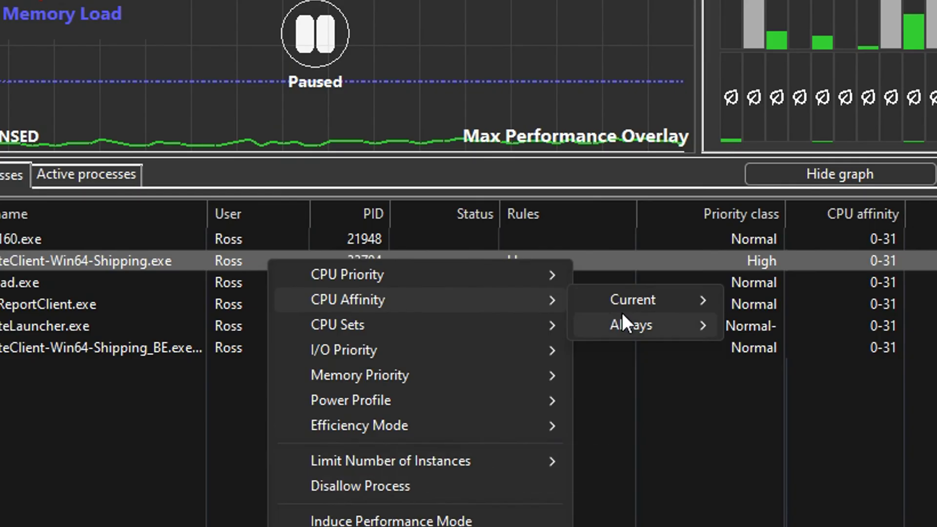
mouse_move(780, 369)
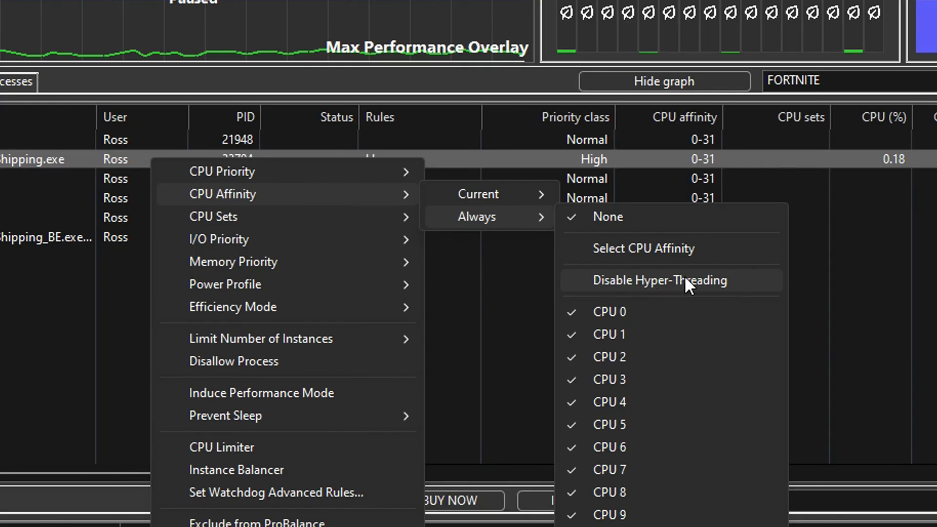
left_click(726, 279)
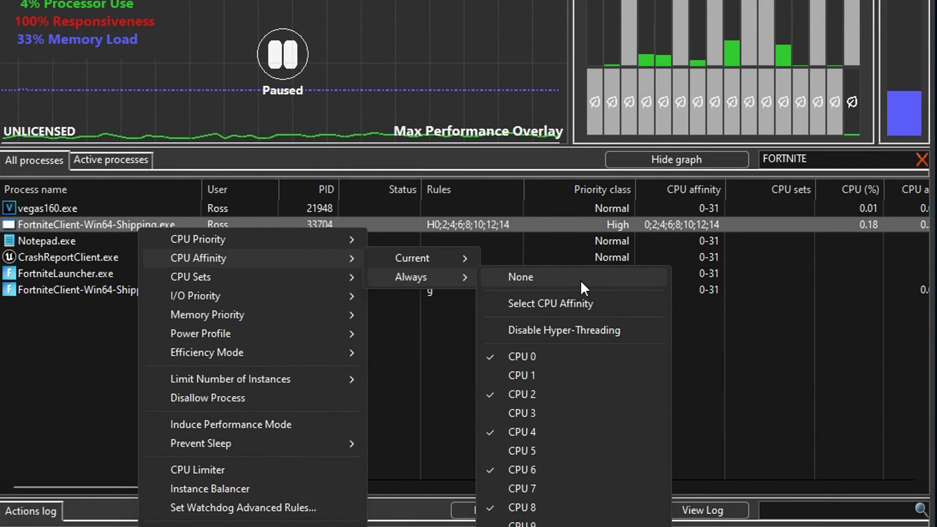
left_click(578, 223)
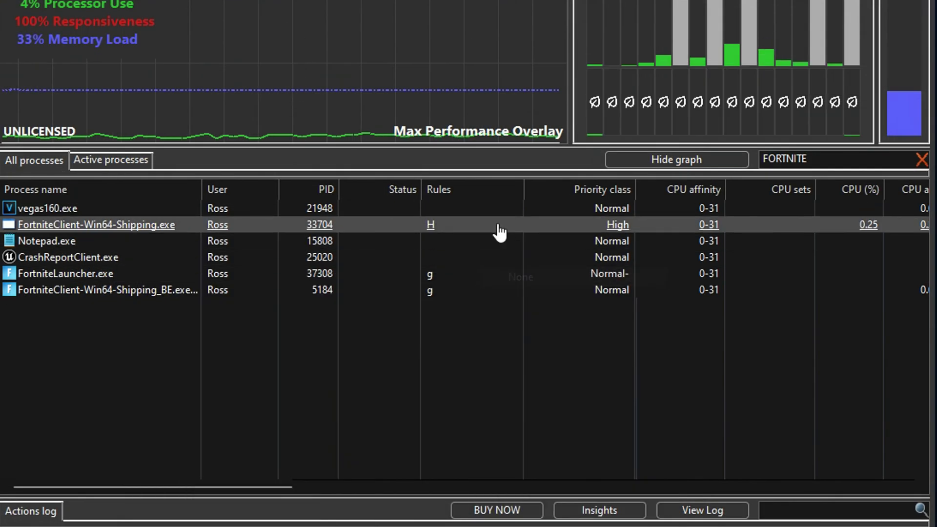
right_click(225, 229)
mouse_move(304, 249)
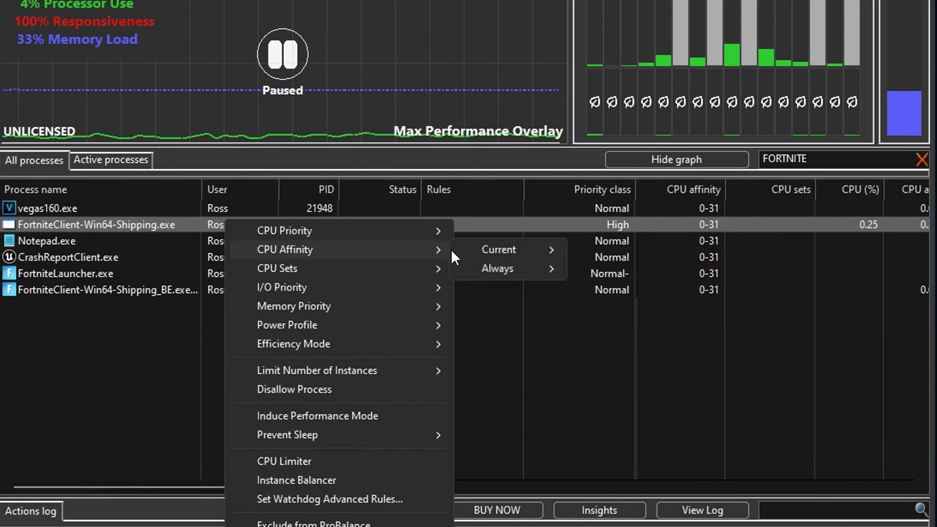
mouse_move(496, 269)
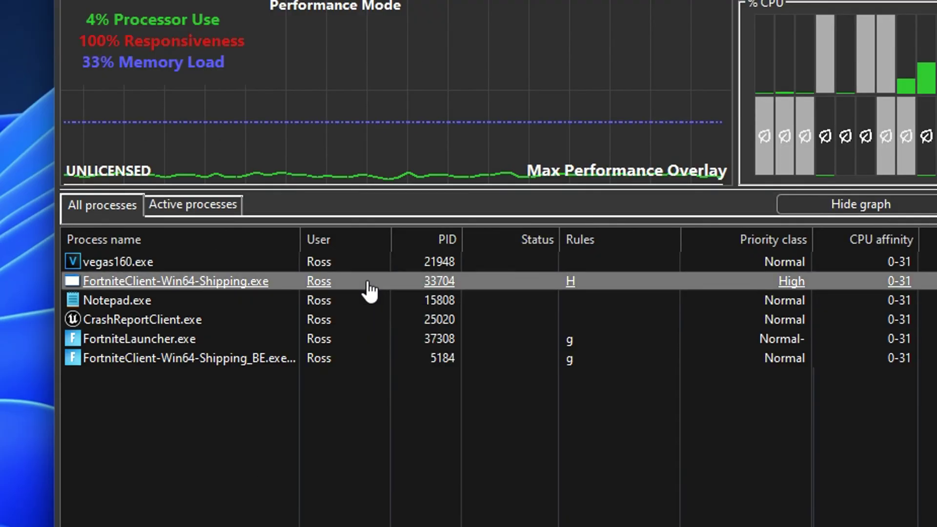
Step: Give the Fortnite client a permanent Balanced: High Performance Overlay power profile rule
right_click(282, 290)
mouse_move(299, 302)
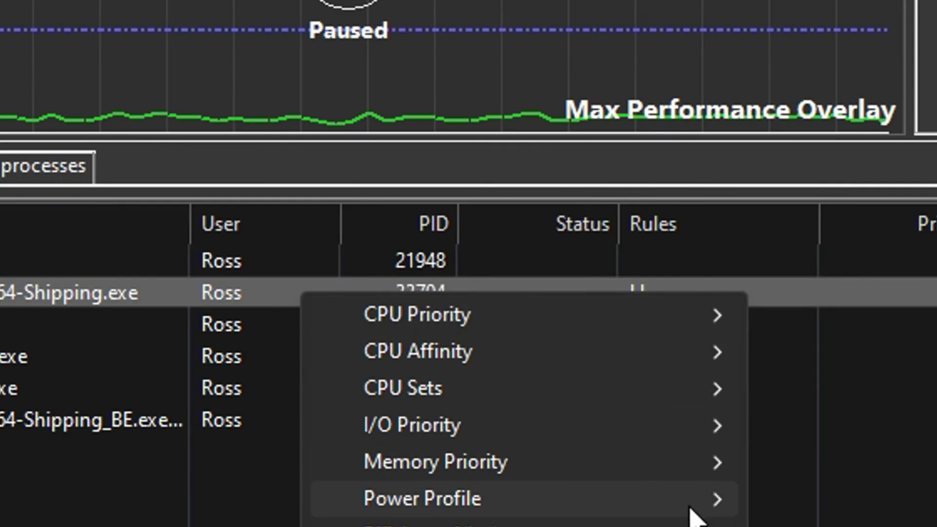
mouse_move(384, 512)
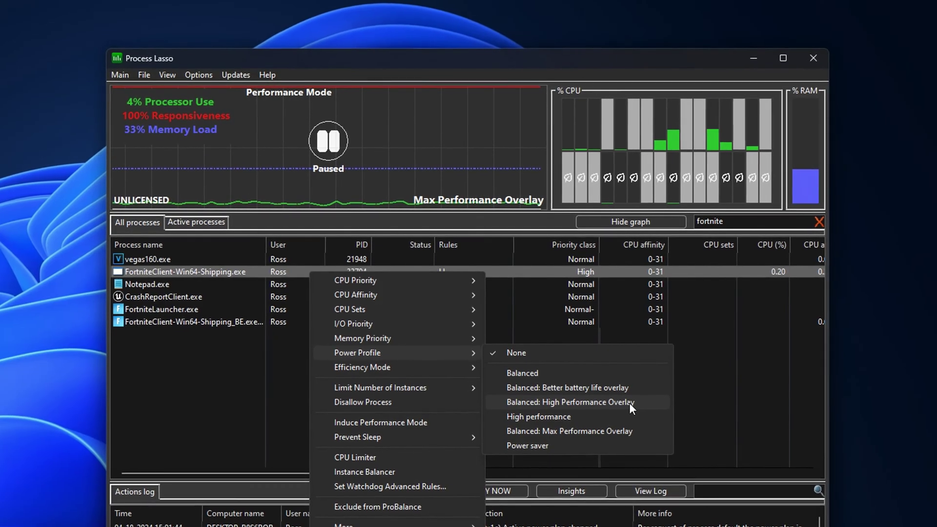
left_click(669, 314)
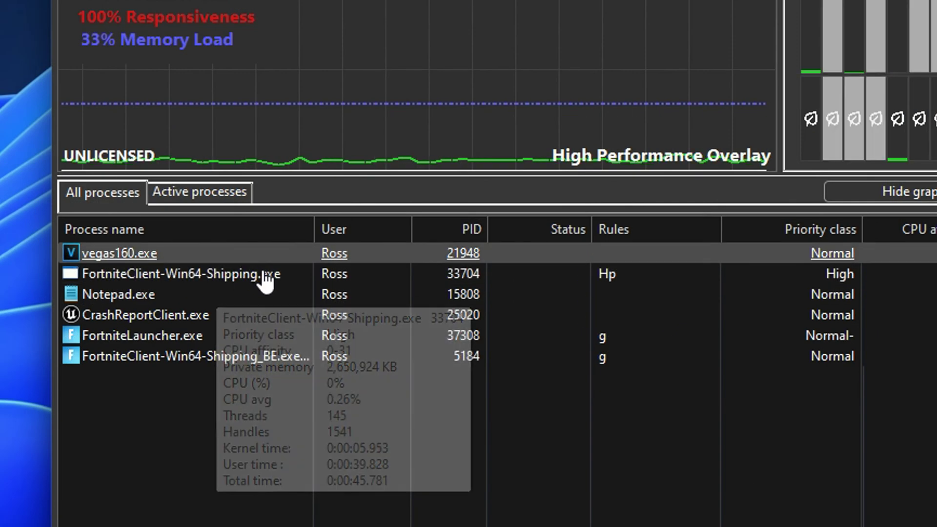
Step: Permanently limit the Fortnite client's CPU affinity to the P-cores, CPU 0–15 (bitmask FFFF)
mouse_move(88, 291)
right_click(268, 273)
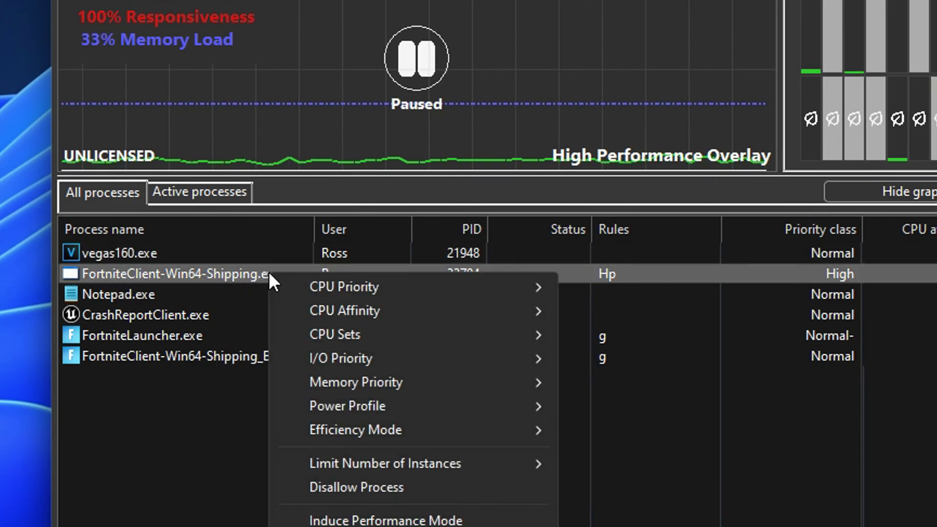
mouse_move(328, 286)
mouse_move(413, 308)
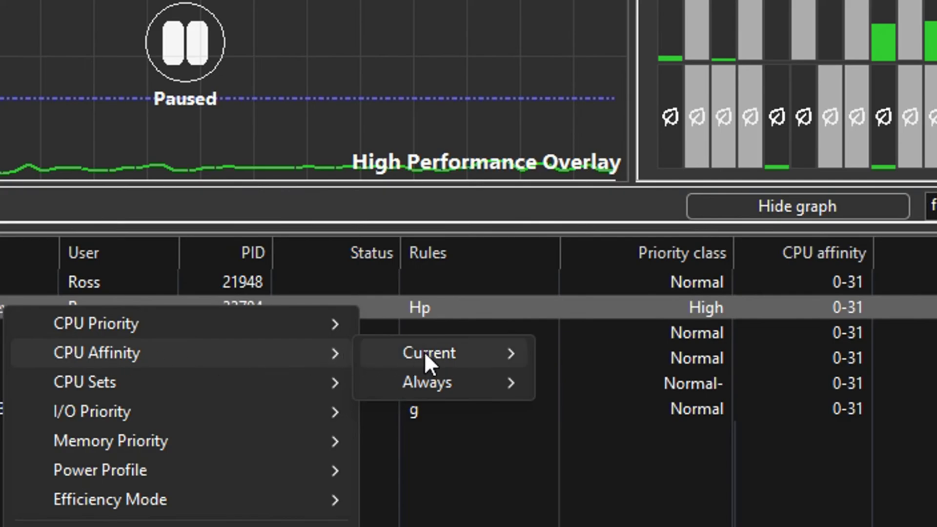
mouse_move(454, 381)
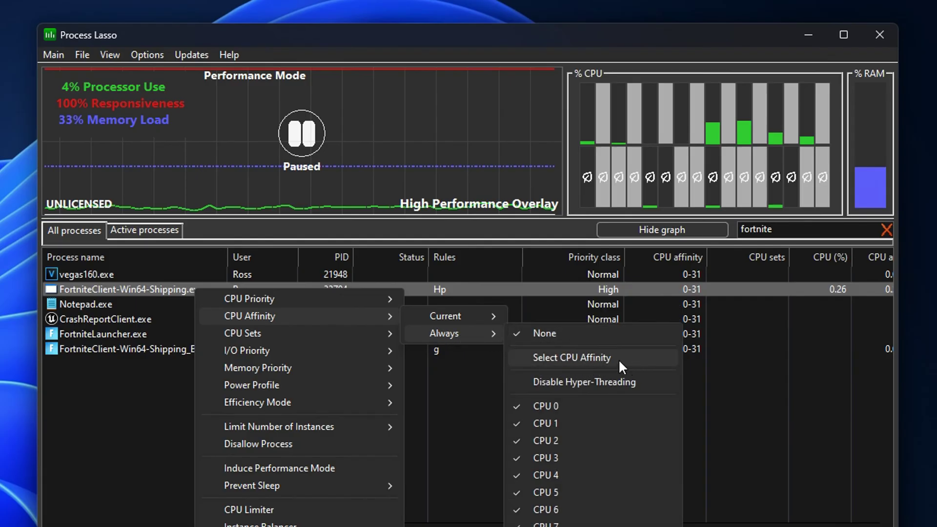
left_click(635, 361)
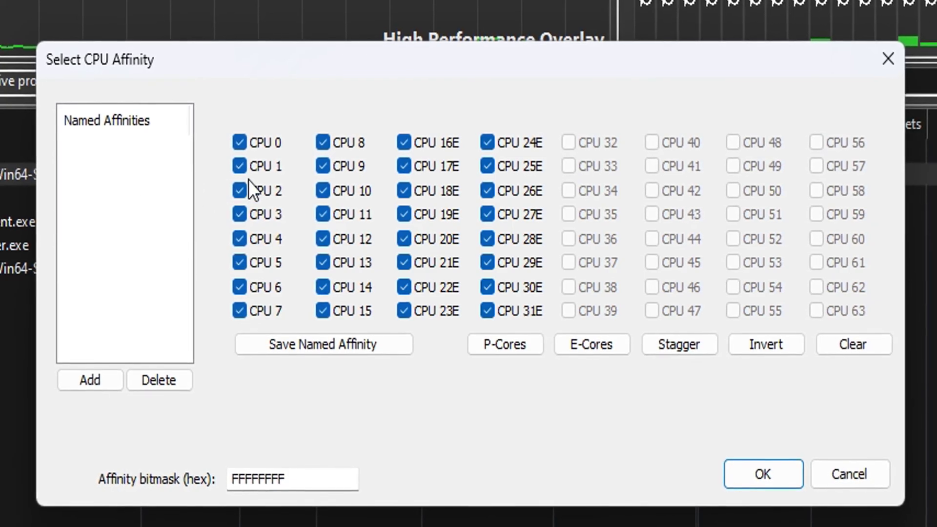
left_click(510, 346)
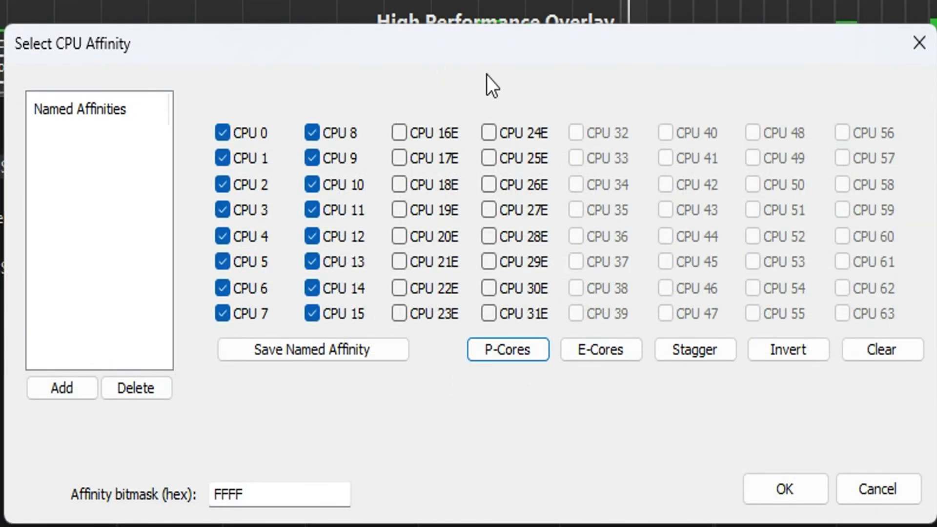
Step: Save Fortnite's P-core affinity, then permanently assign the Epic Games launcher to the E-cores
left_click(794, 495)
type("EPIC GAMES")
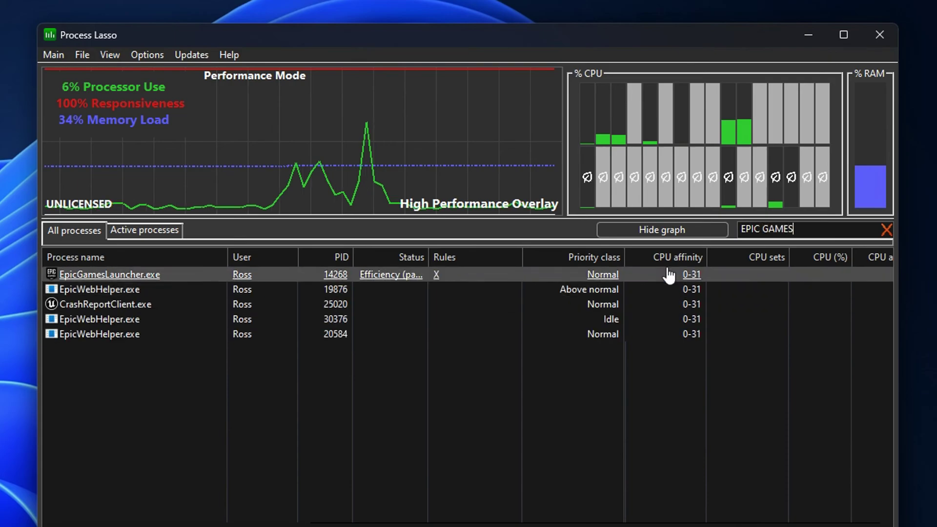
right_click(139, 273)
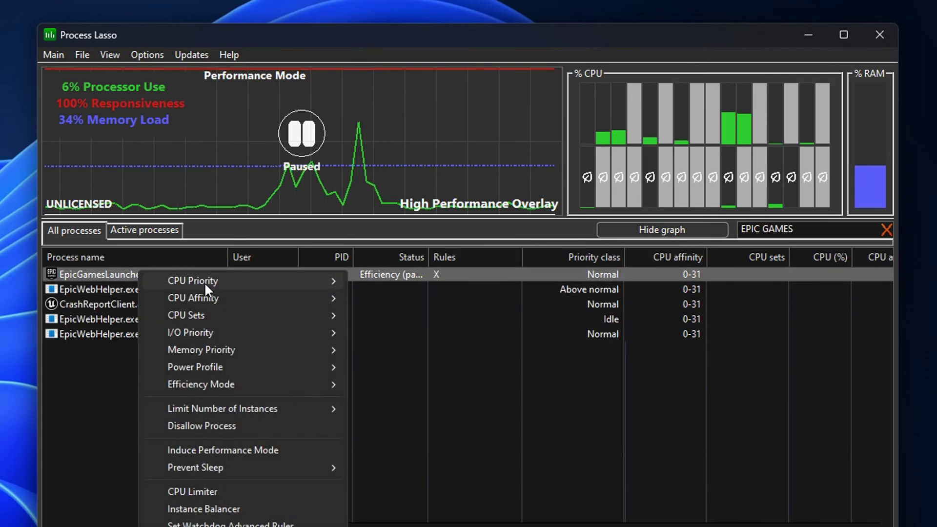
mouse_move(183, 293)
mouse_move(382, 314)
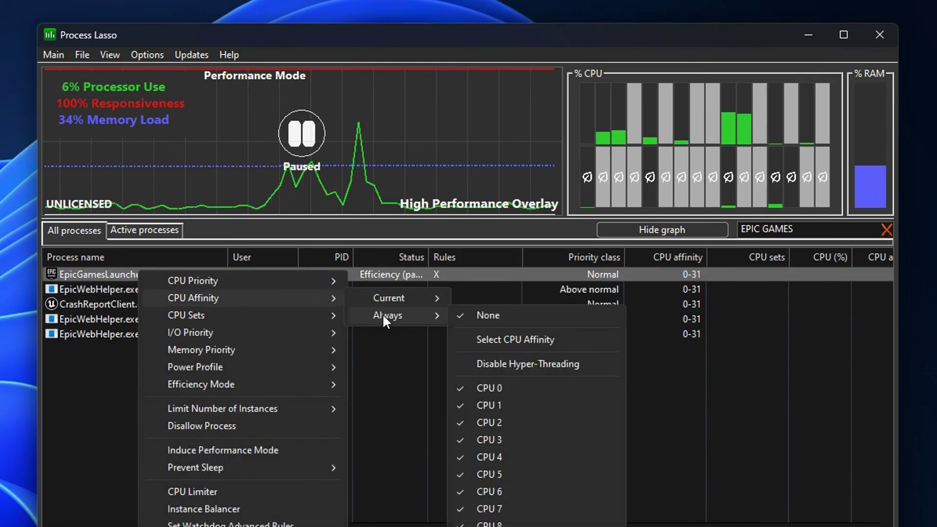
left_click(497, 335)
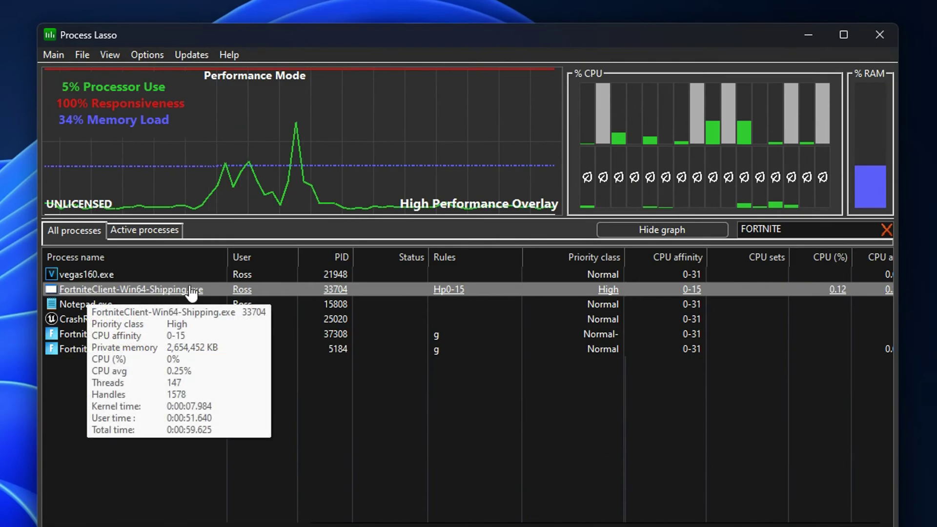
Step: Reopen Fortnite's permanent CPU affinity to confirm the CPU 0–15 selection, bitmask FFFF
right_click(248, 287)
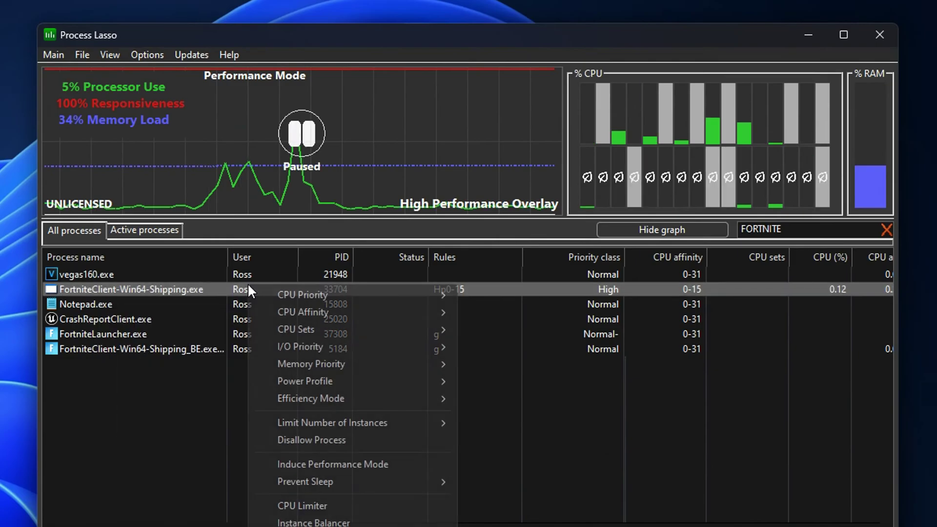
mouse_move(298, 311)
mouse_move(500, 328)
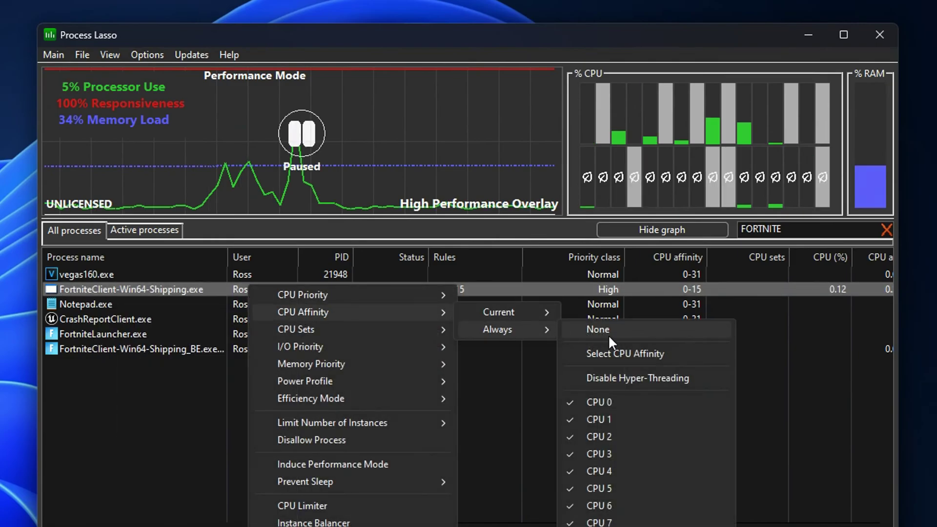
left_click(635, 352)
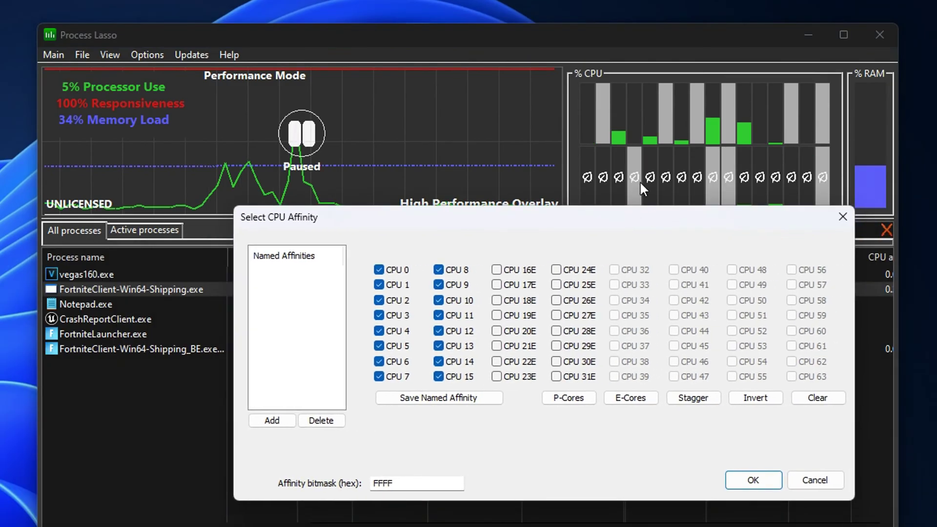